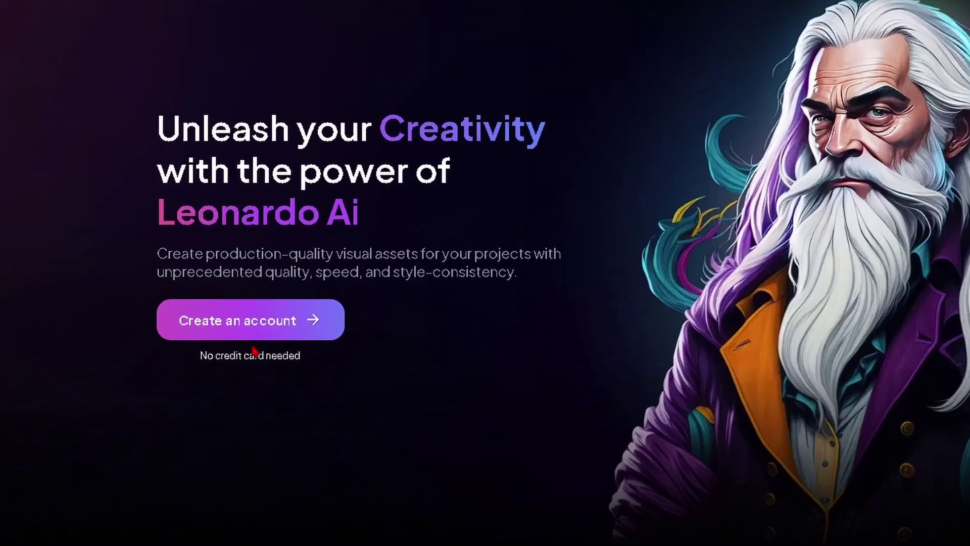
Step: Enter the Leonardo dashboard and type the prompt 'simple retro sticker art of a cat made with negatives'
click(247, 306)
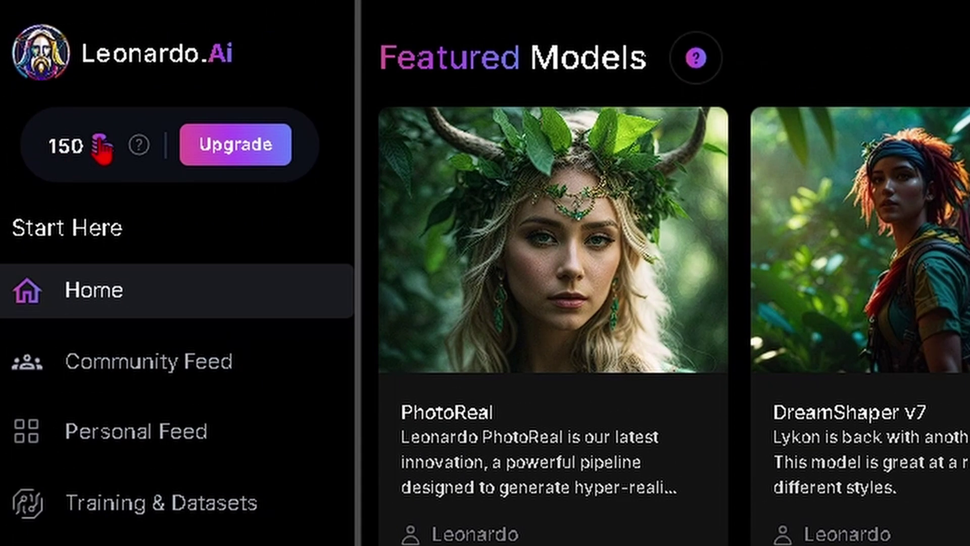
mouse_move(57, 71)
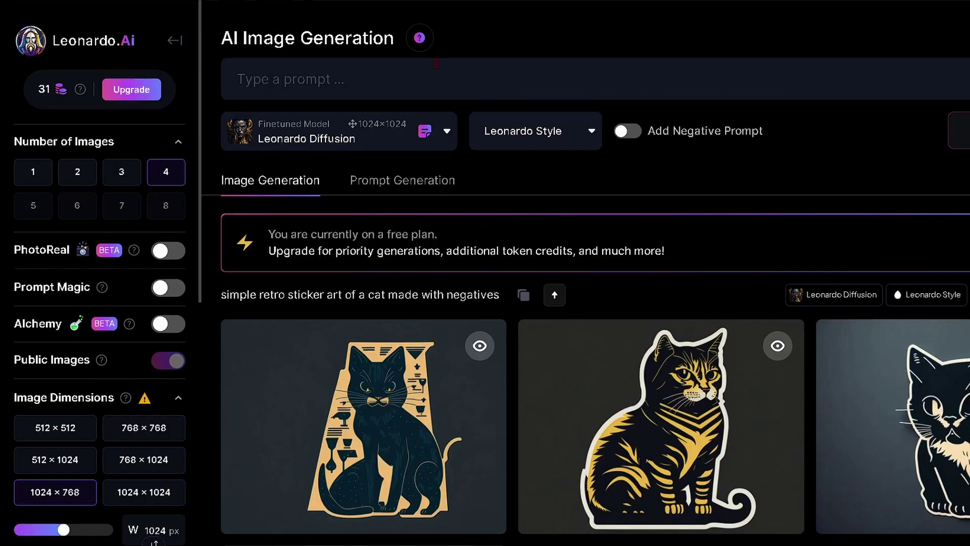
click(436, 63)
text(simple retro sticker art of a cat made w)
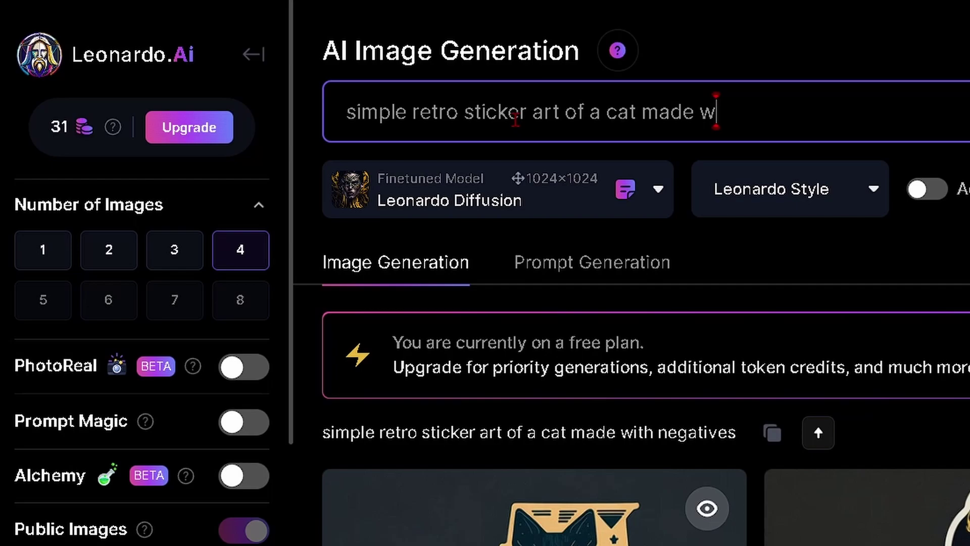
text(ith negatives)
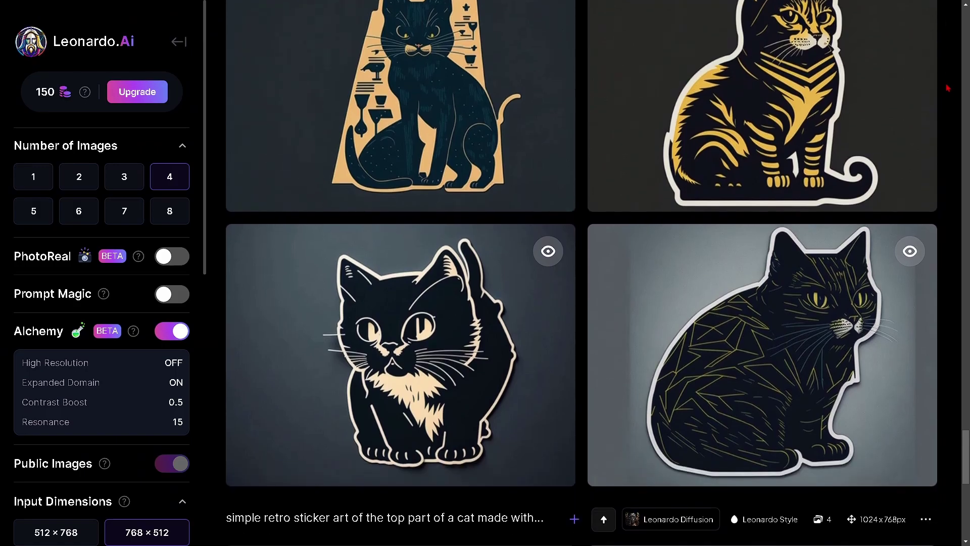
Step: Open the yellow geometric line-art cat from the gallery and switch it to the No Background version
scroll(948, 89, down, 3)
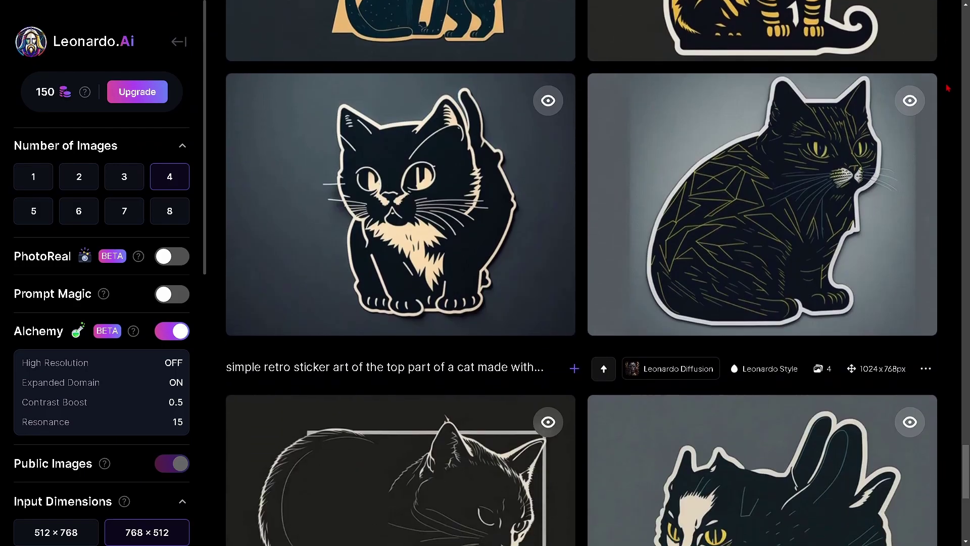
scroll(948, 89, down, 7)
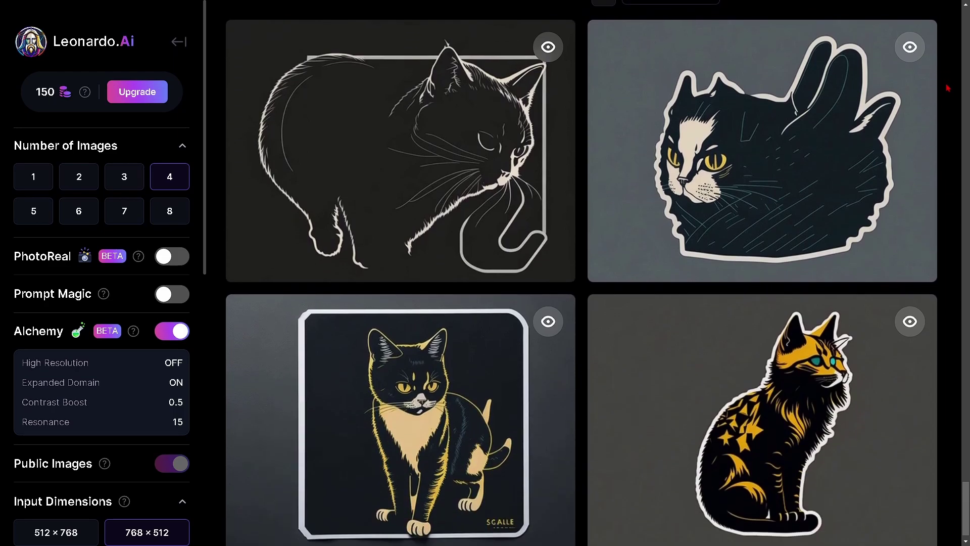
scroll(948, 89, up, 8)
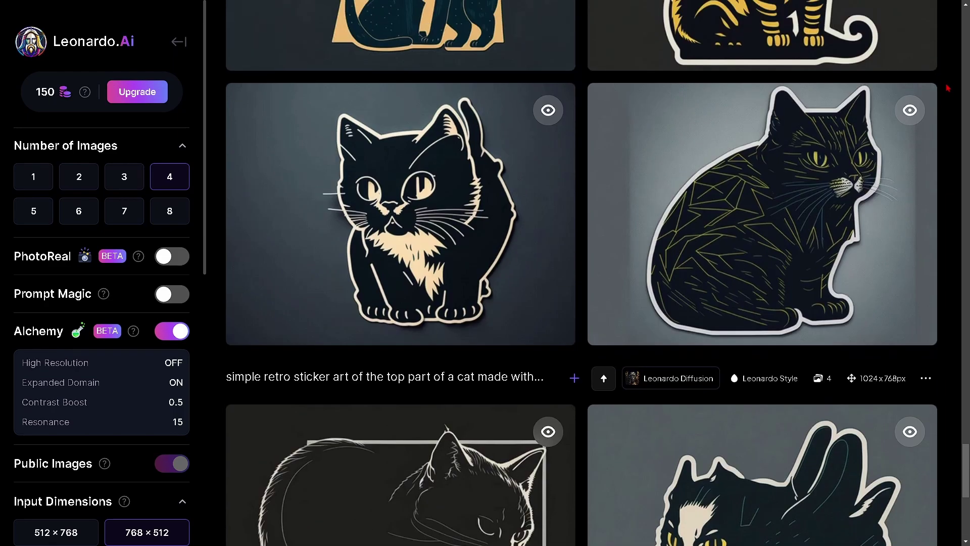
scroll(948, 88, up, 8)
scroll(835, 242, down, 6)
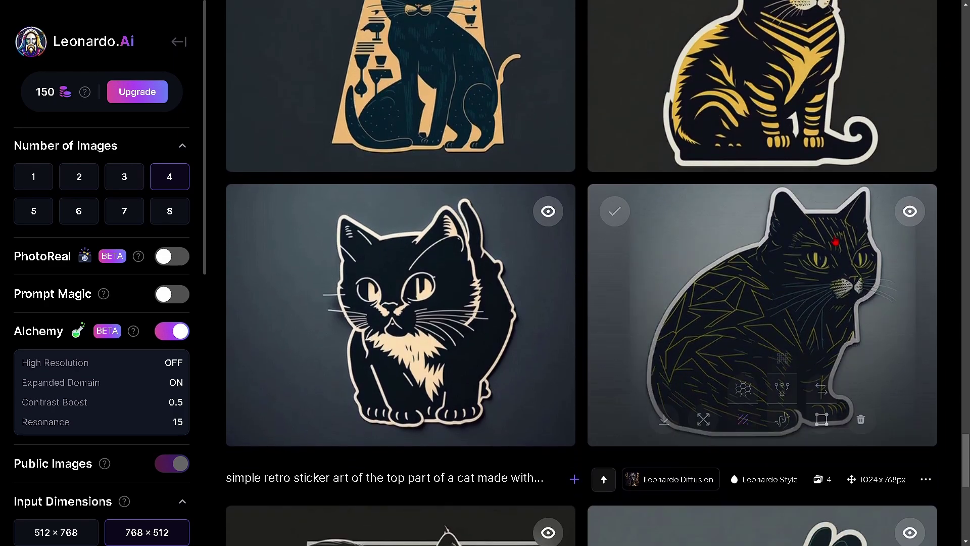
click(836, 245)
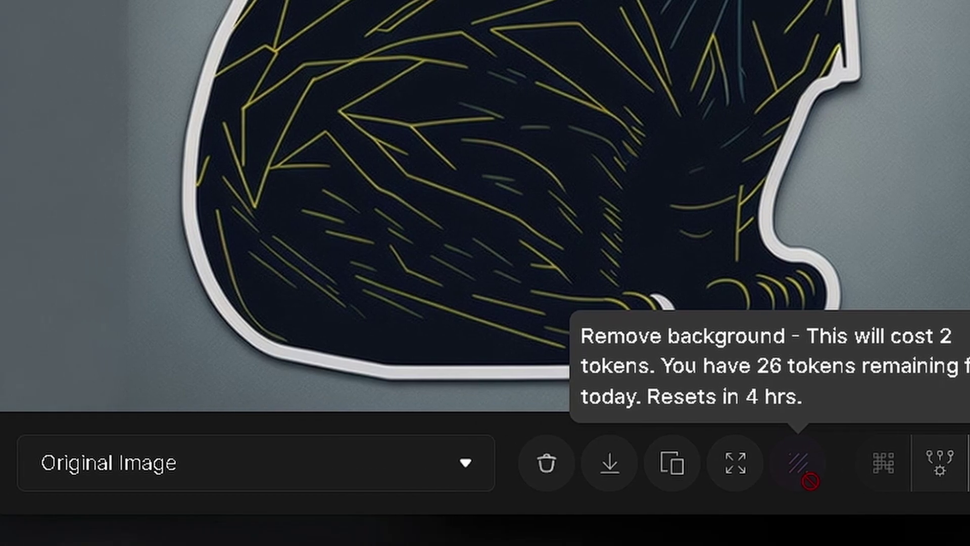
click(63, 469)
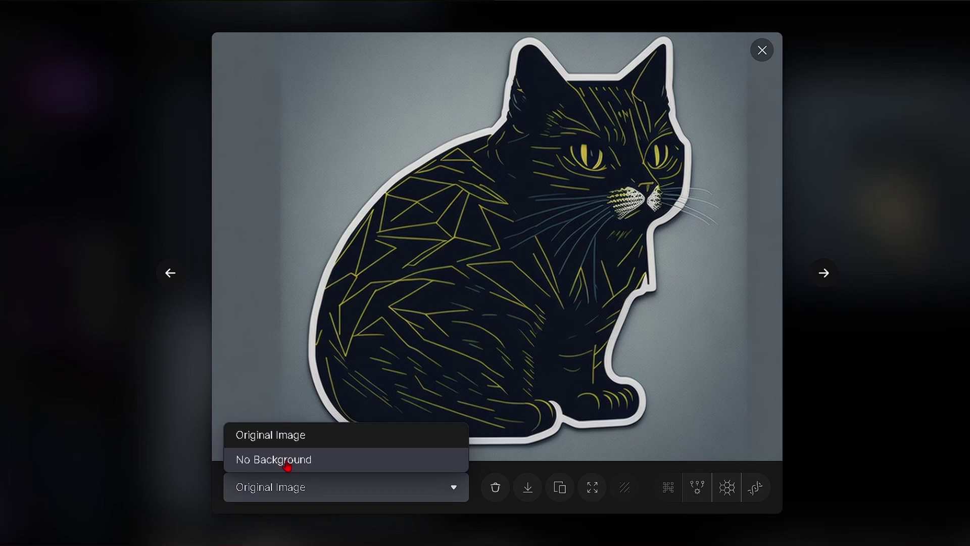
click(287, 461)
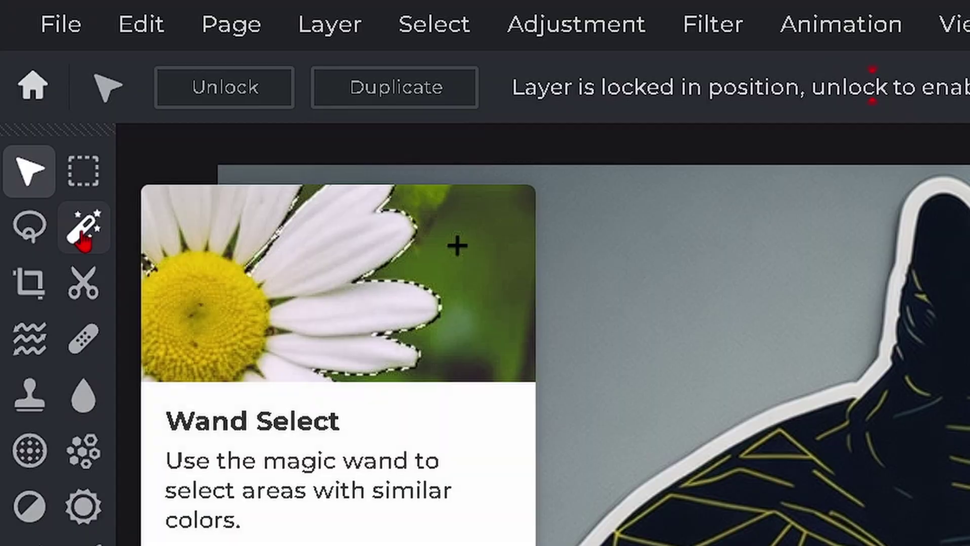
Step: Select the cat sticker's grey background with the Magic Wand and delete it to transparency
click(39, 106)
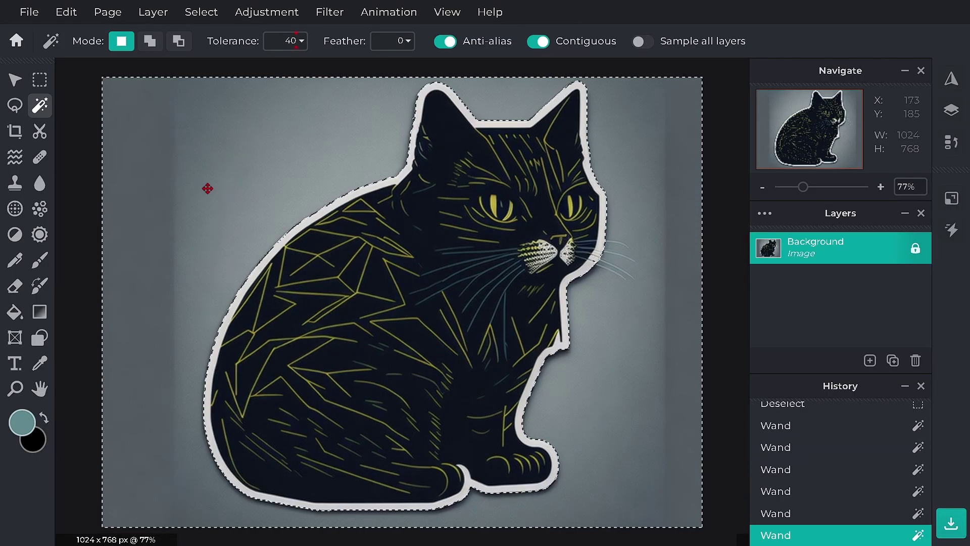
key(Delete)
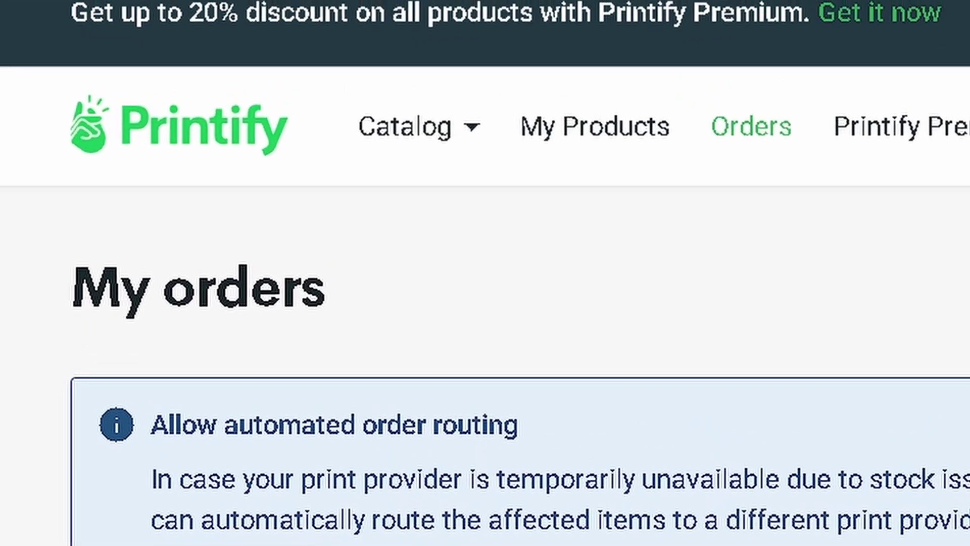
Step: Browse the Printify catalog's Magnets & Stickers category to reach the Die-Cut Stickers product
click(226, 72)
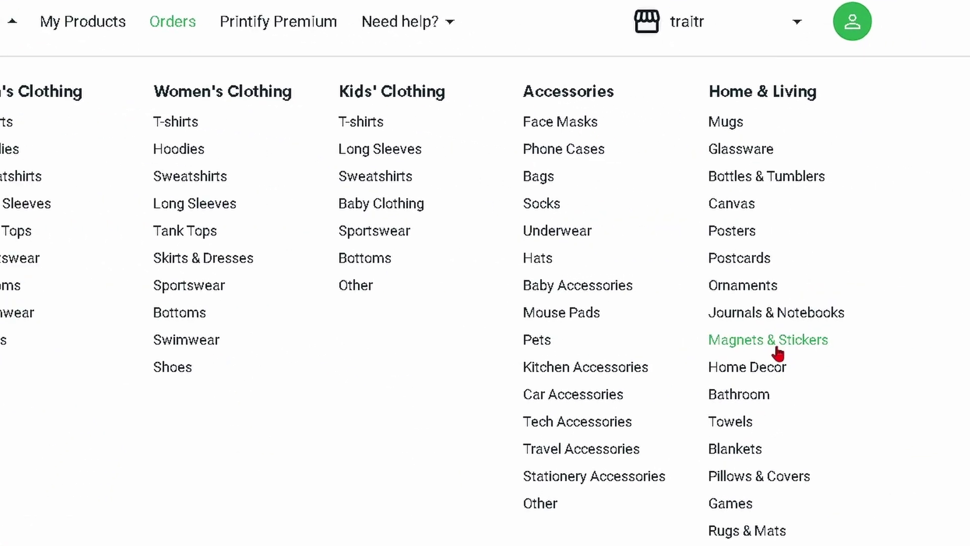
click(709, 412)
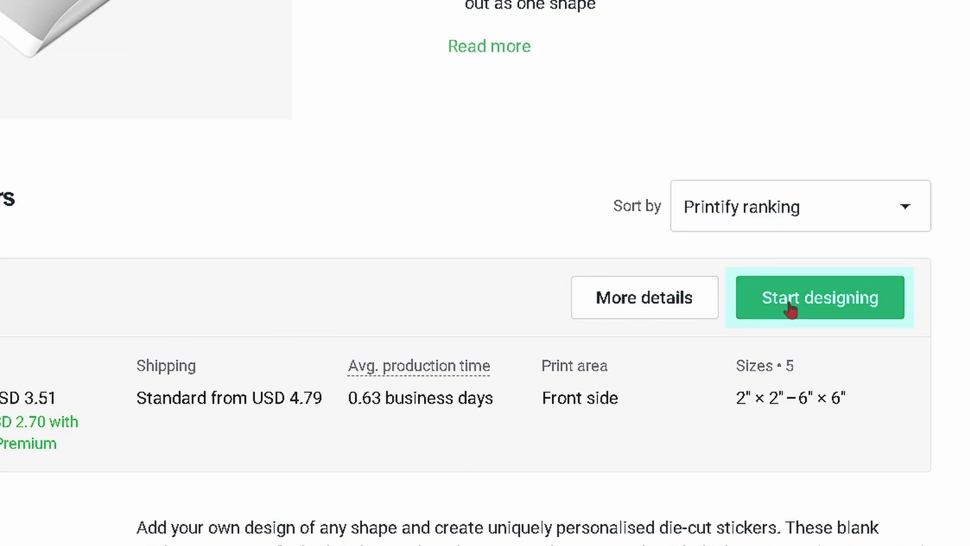
Step: Upload the background-free cat PNG from Downloads onto the die-cut sticker design
click(789, 304)
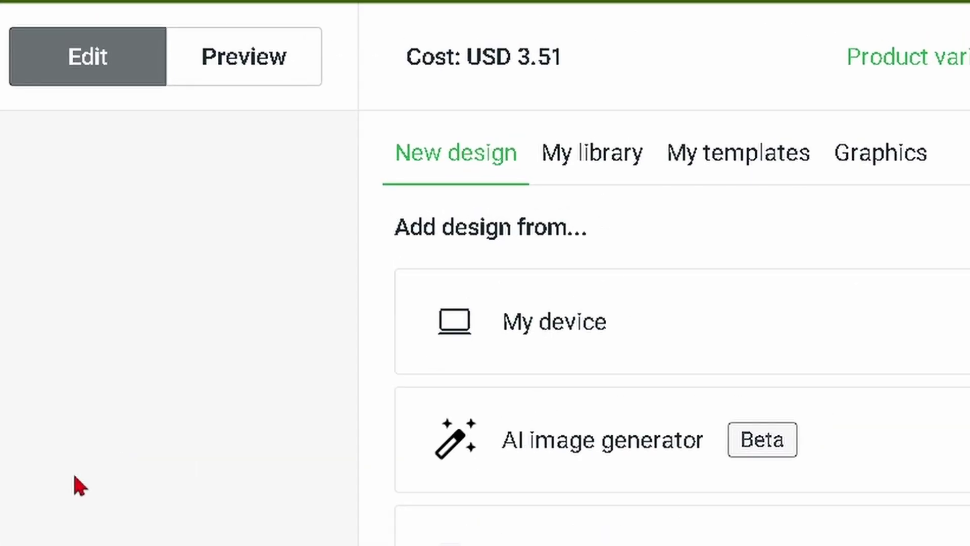
click(873, 153)
click(86, 213)
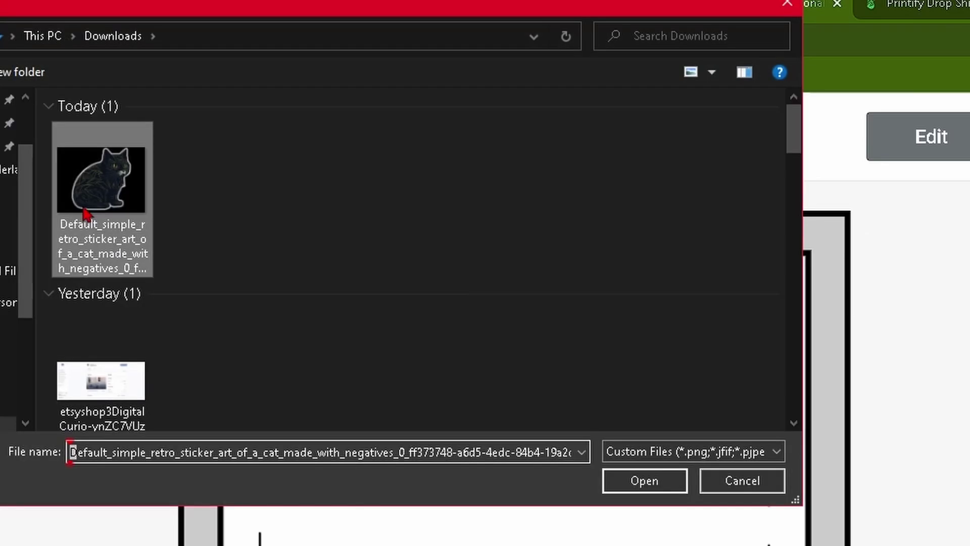
double_click(86, 213)
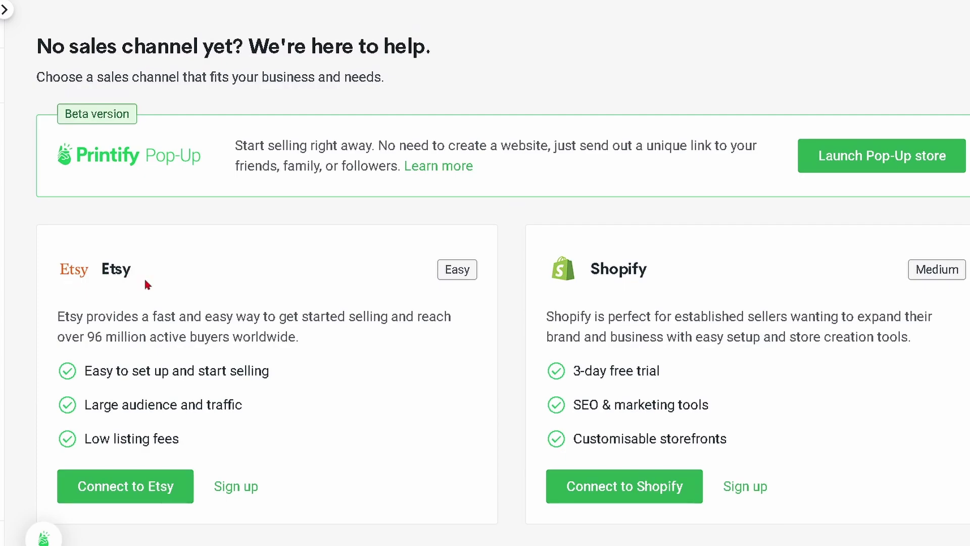
Step: Connect the Printify account to an Etsy shop and review the sticker's visibility and sync settings
scroll(147, 283, down, 2)
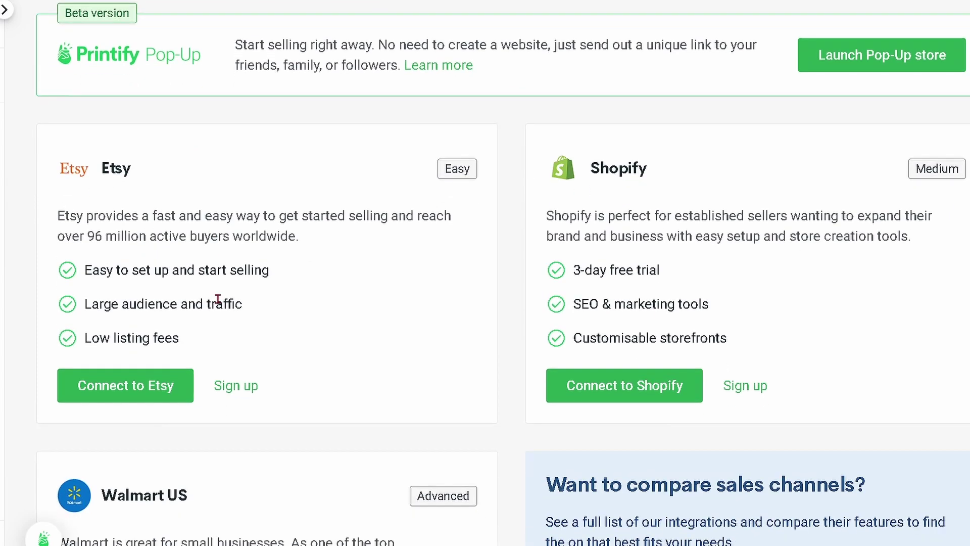
click(119, 373)
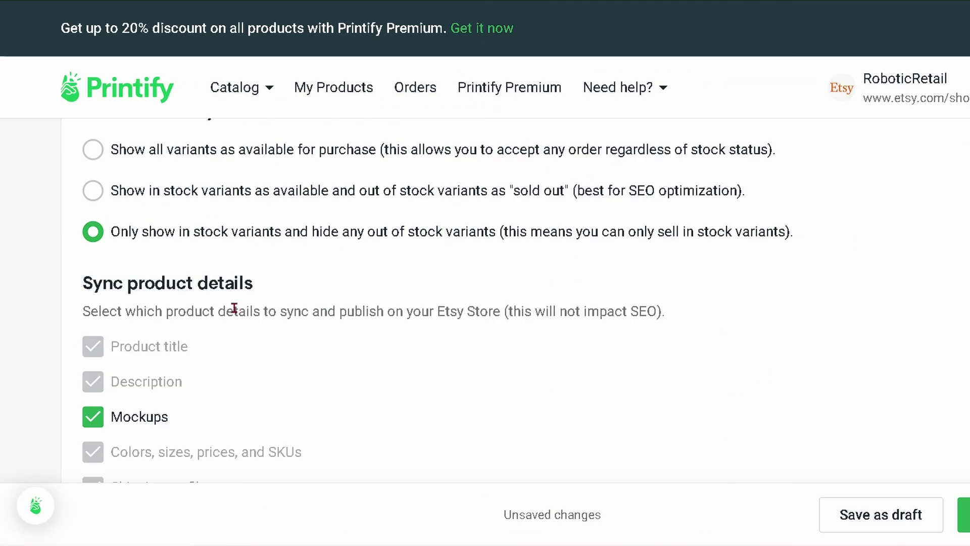
scroll(234, 307, up, 3)
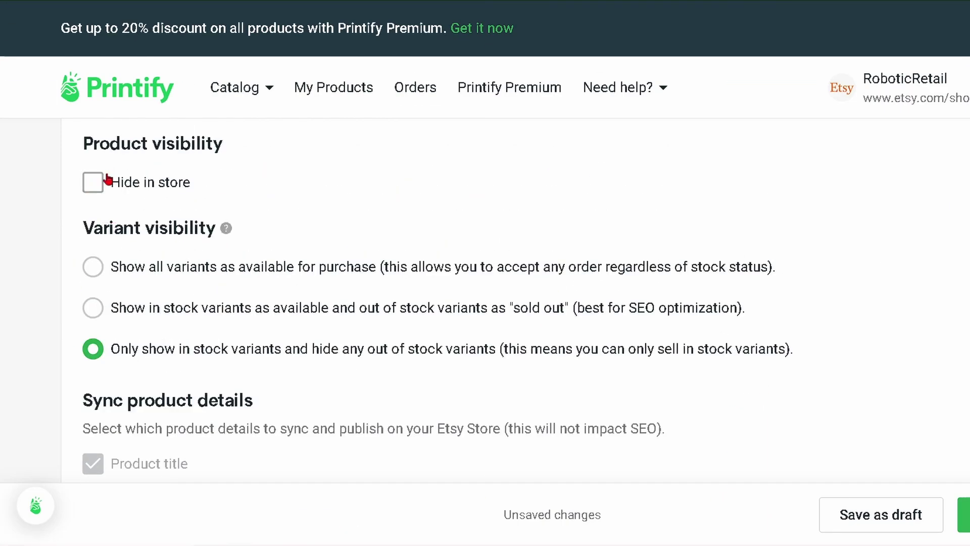
scroll(216, 224, down, 2)
scroll(237, 290, up, 1)
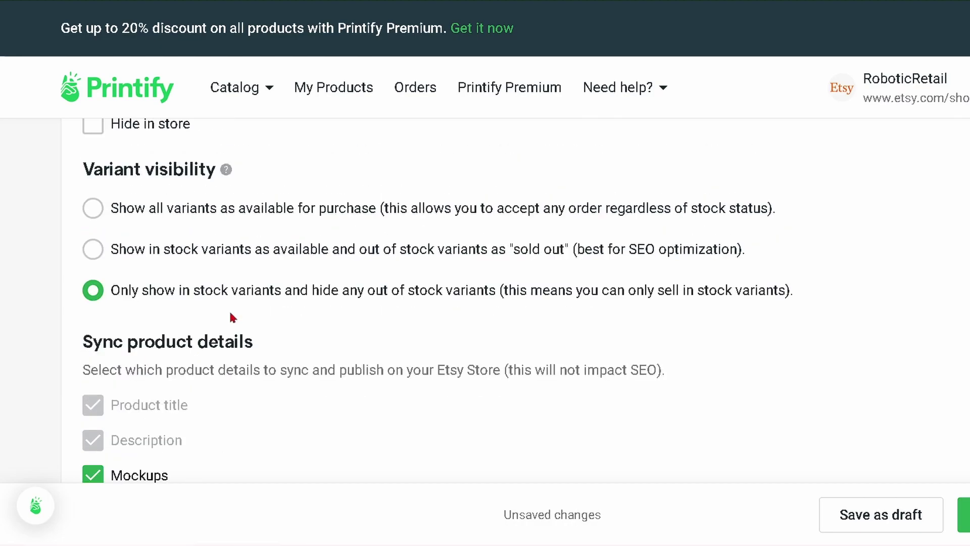
scroll(304, 333, down, 2)
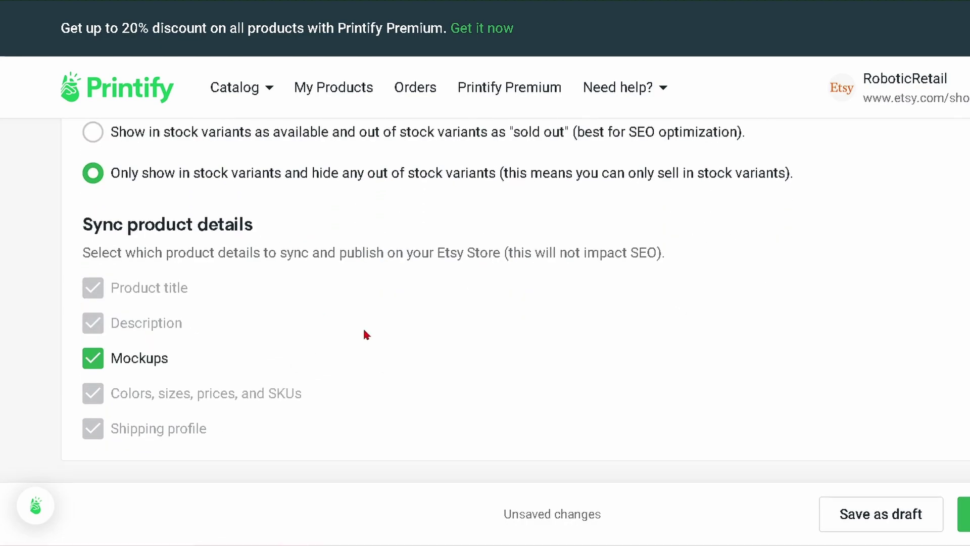
Step: Publish the cat sticker to Etsy and browse the $3.99 listing's mockup photos
click(964, 514)
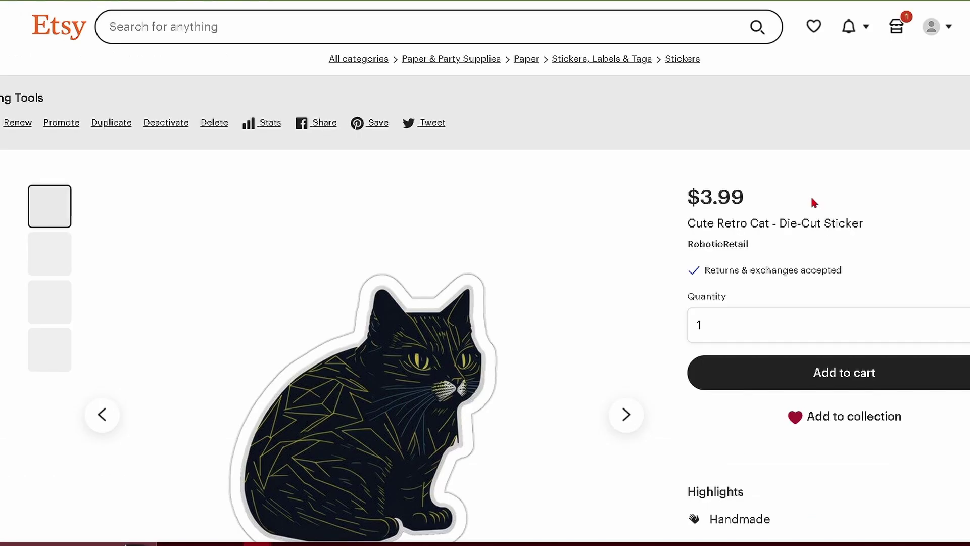
scroll(811, 198, down, 2)
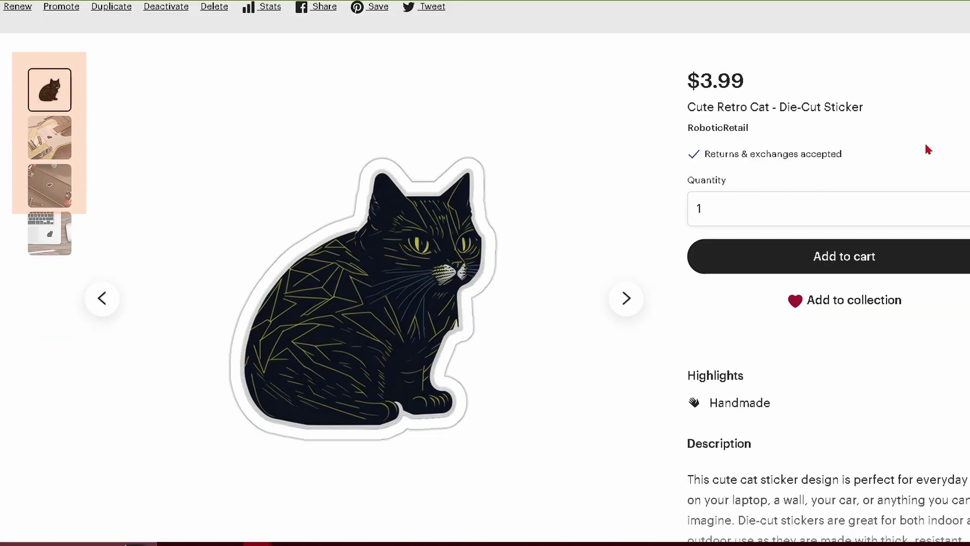
click(630, 309)
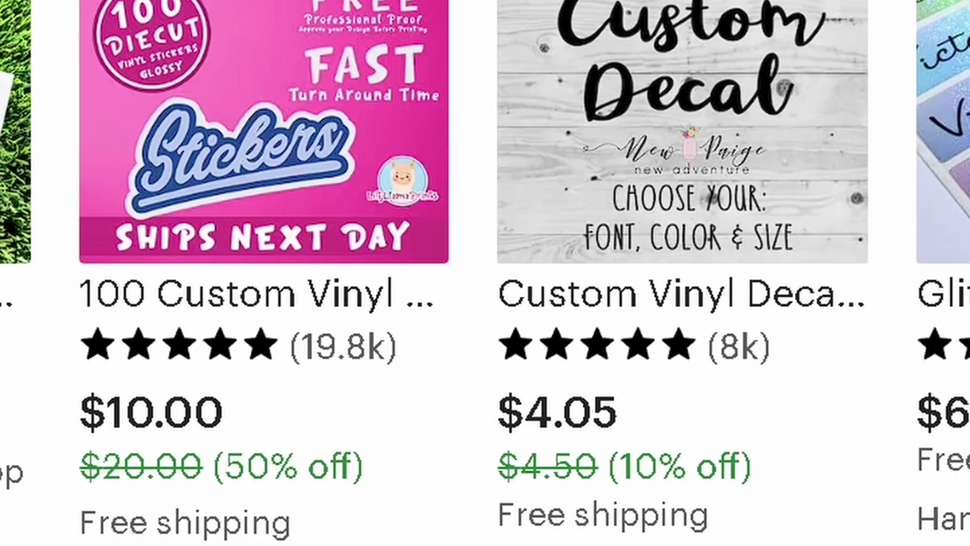
scroll(485, 272, down, 5)
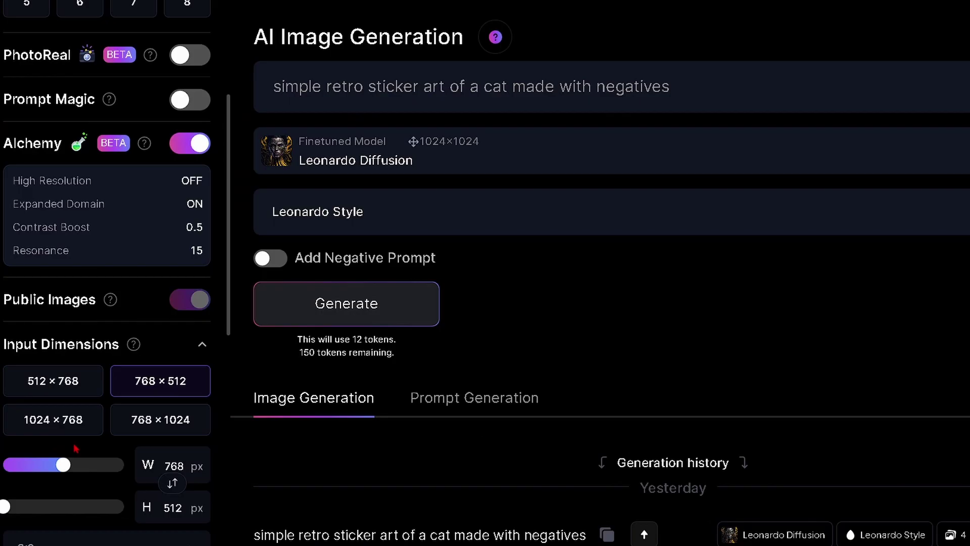
Step: Generate portrait 768×1024 ethereal tree designs and view the second tree at full size
click(136, 429)
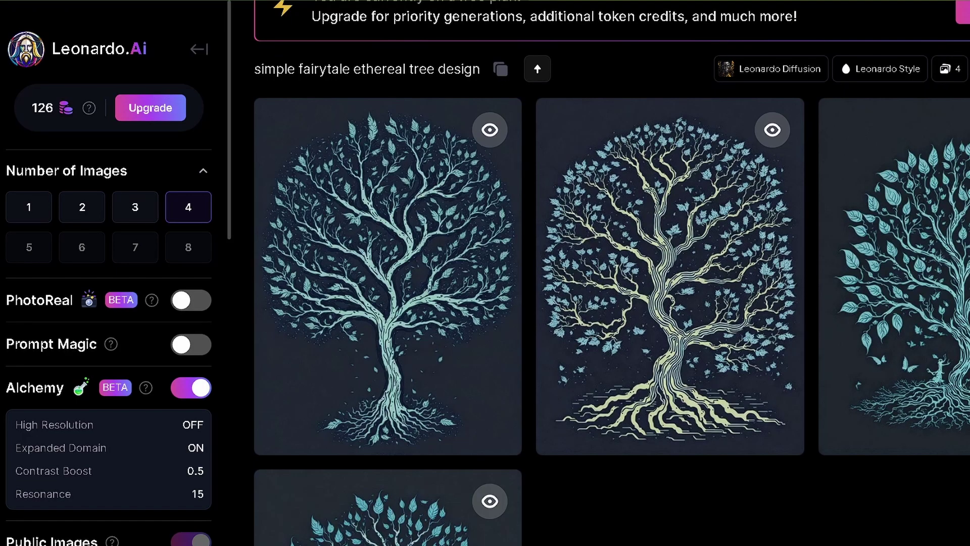
click(616, 248)
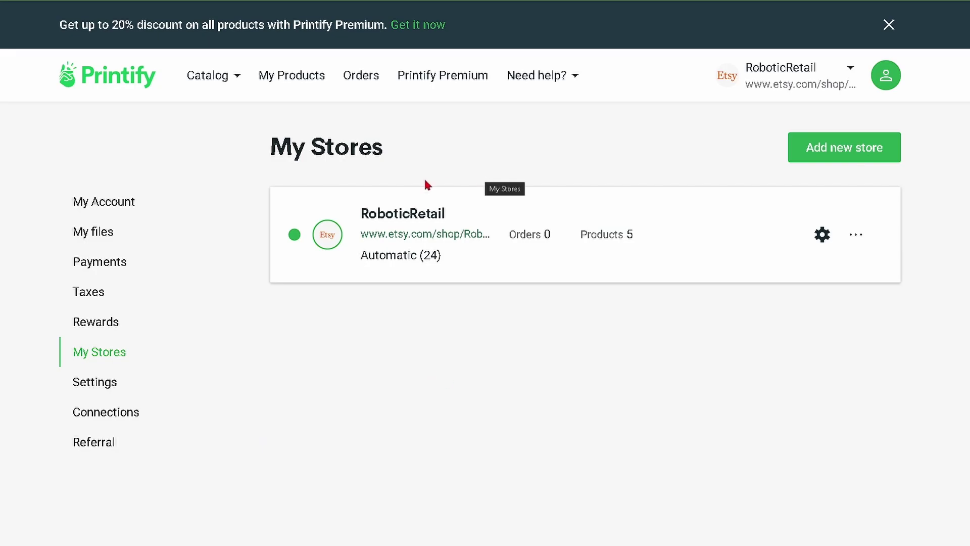
Step: Open the Hardcover Journal Matte product from the Journals & Notebooks catalog
click(222, 76)
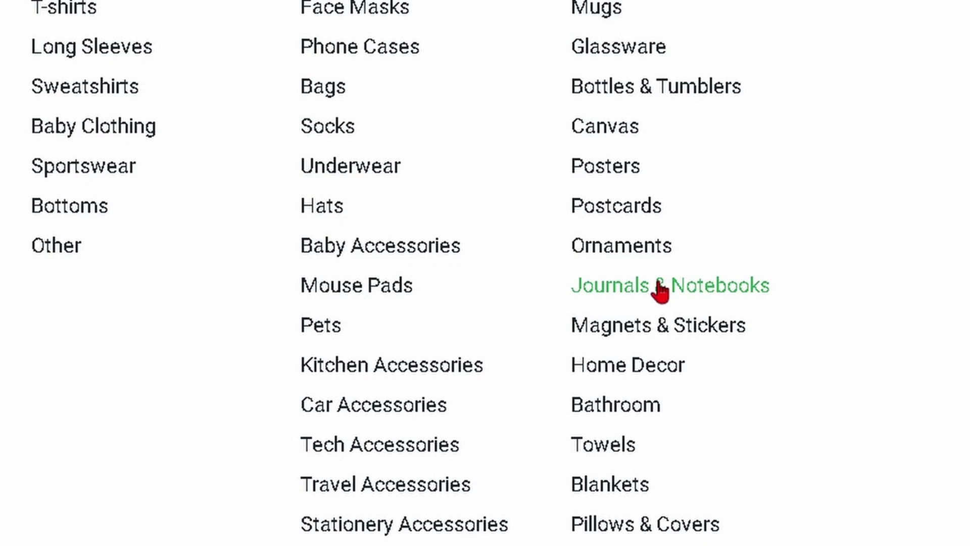
click(659, 290)
scroll(485, 319, down, 5)
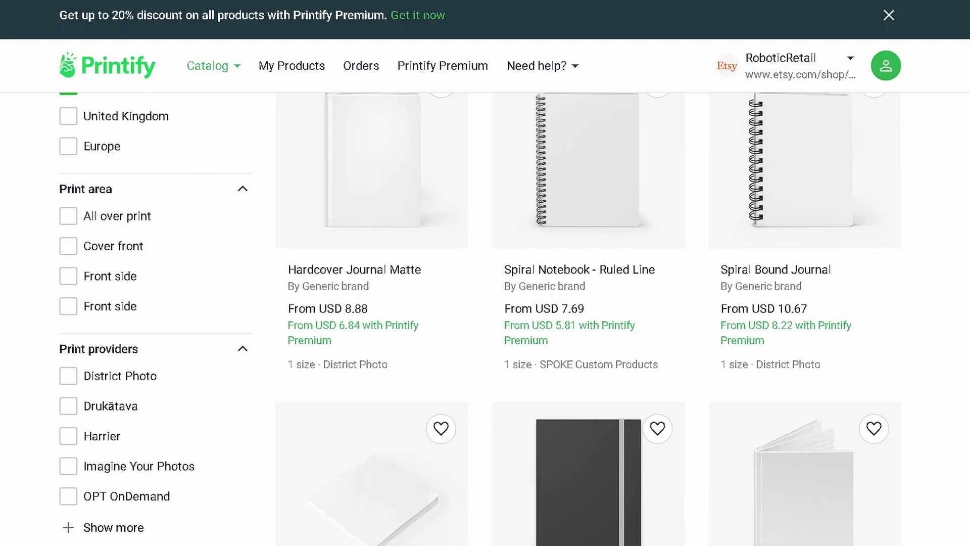
scroll(820, 381, up, 4)
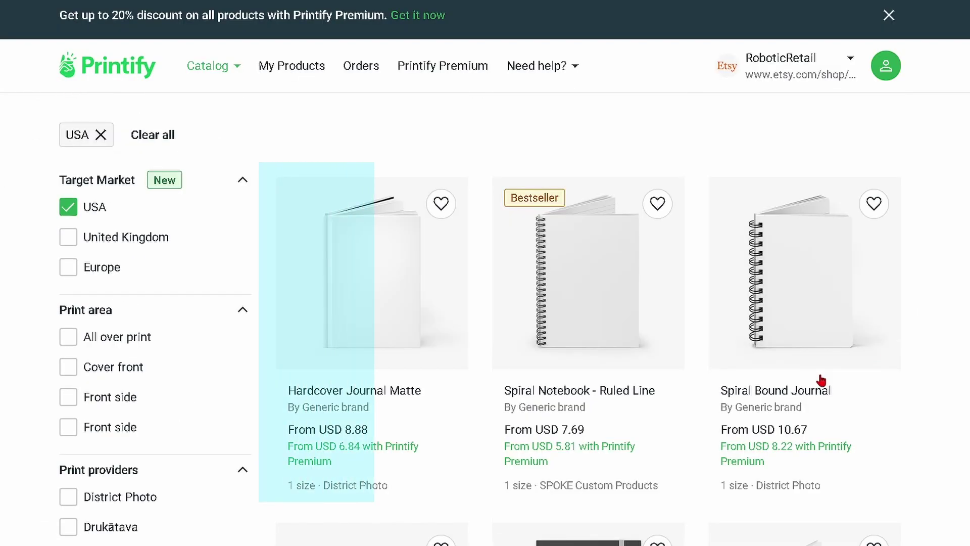
click(380, 280)
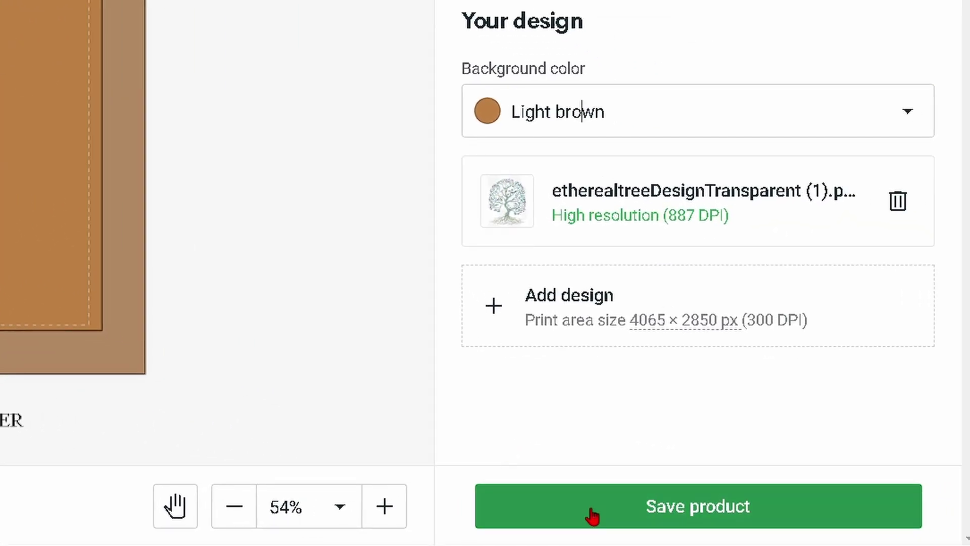
Step: Save the tree-covered journal, mark out-of-stock variants as sold out, and publish to Etsy
click(592, 512)
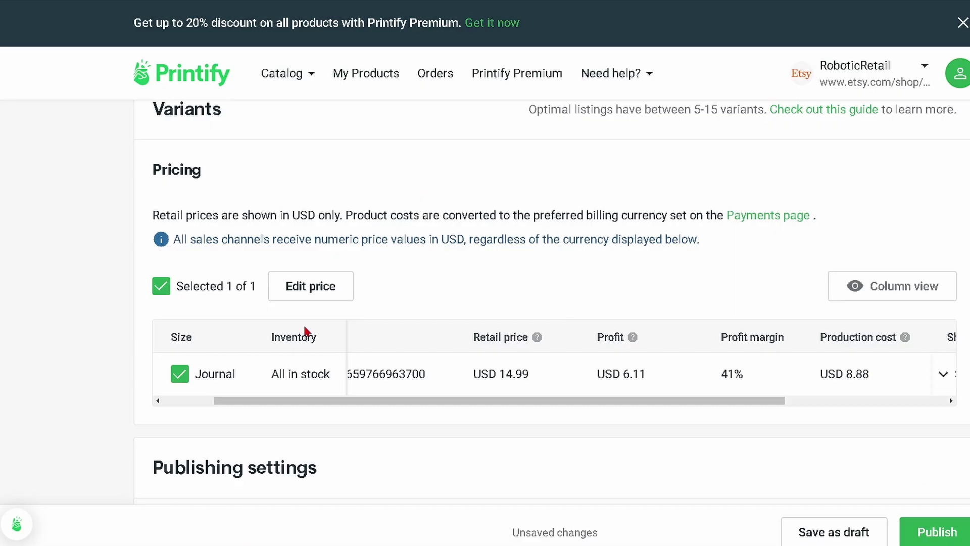
scroll(305, 331, down, 5)
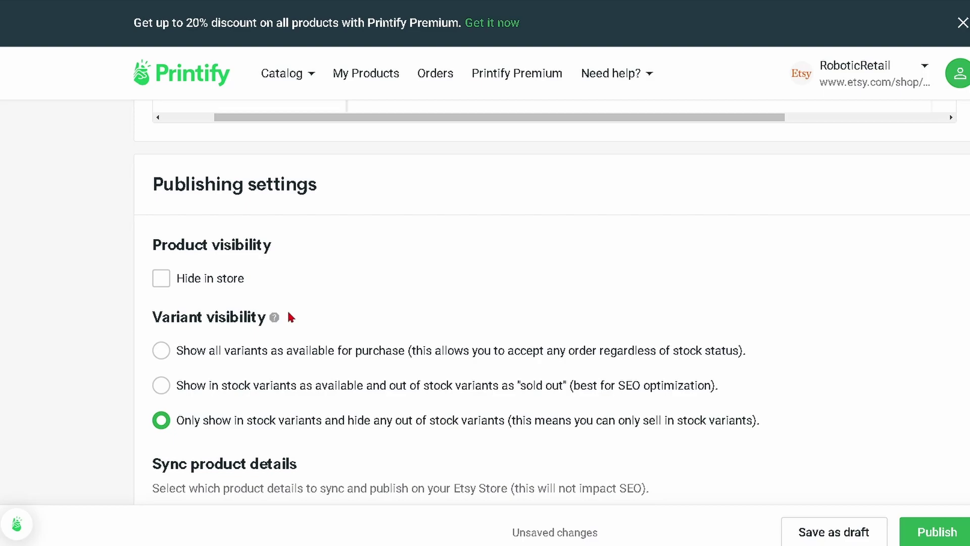
click(435, 385)
scroll(435, 372, down, 3)
click(731, 506)
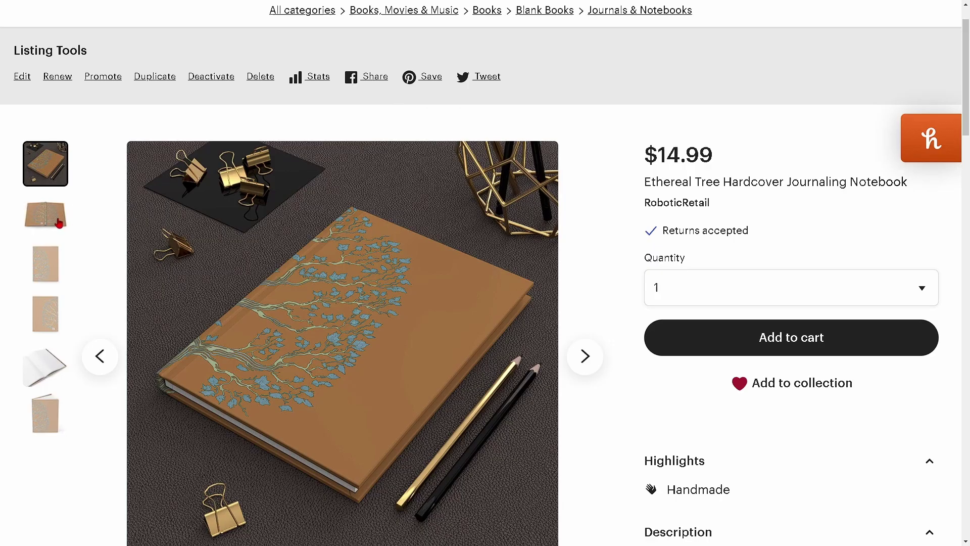
Step: Preview the notebook's open-book and flat front-cover photos on the $14.99 Etsy listing
click(59, 223)
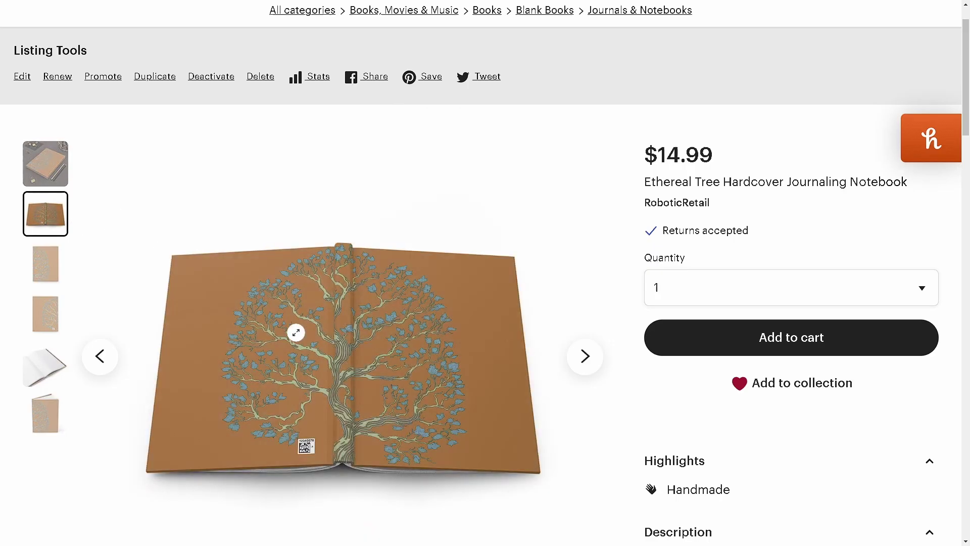
click(63, 271)
scroll(314, 325, down, 3)
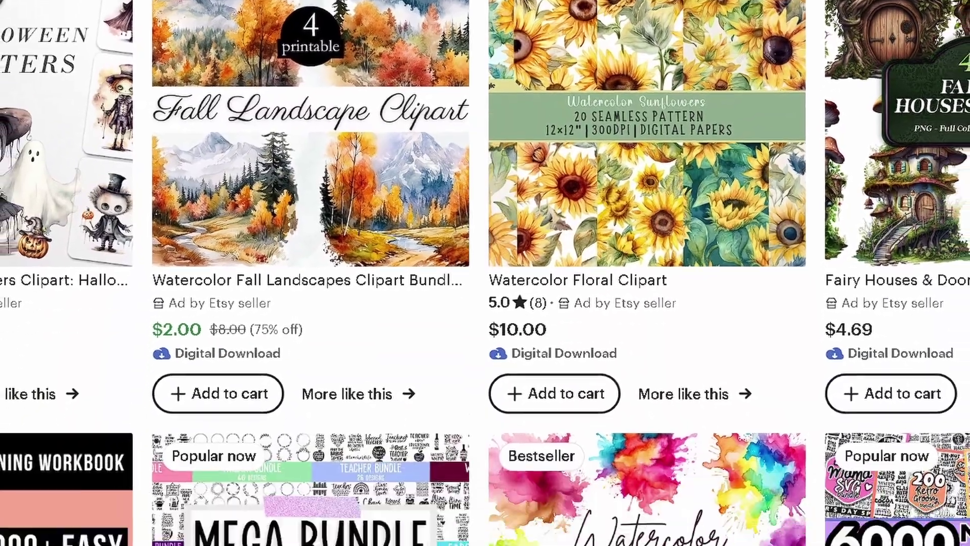
scroll(484, 273, down, 10)
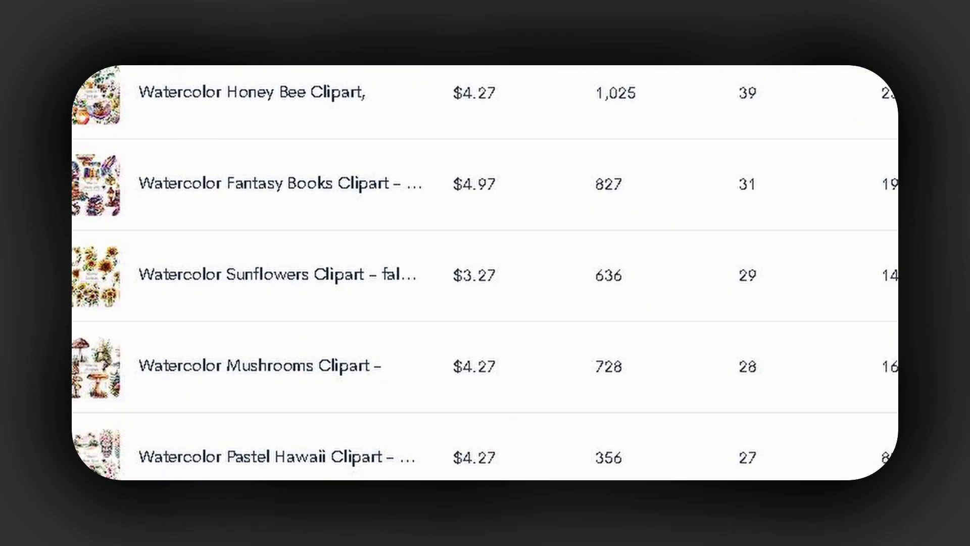
Step: Scroll through the clipart shop's stats down to its table of top-selling watercolor clipart listings
scroll(485, 273, down, 5)
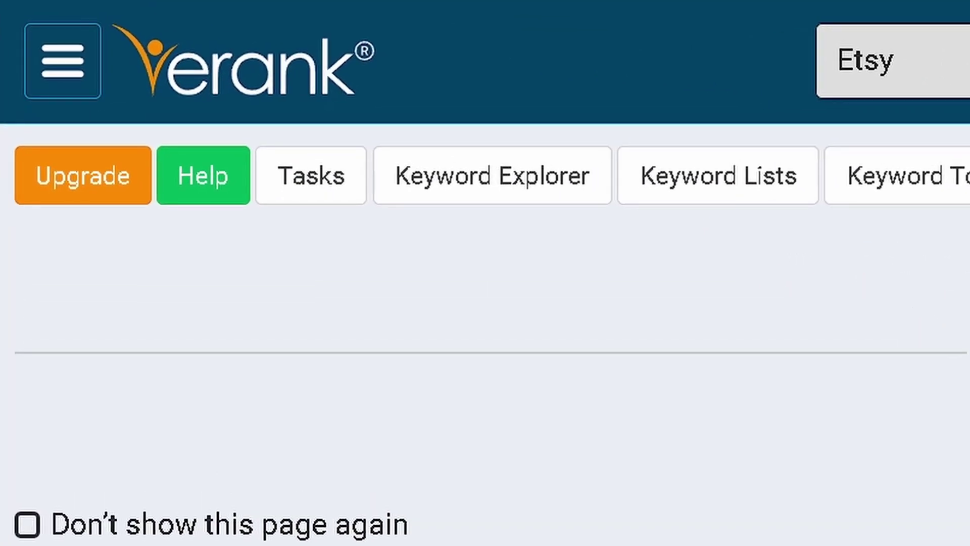
Step: Keep Etsy as the eRank marketplace, research 'sunflower clipart', and highlight its 14,800 Google searches
click(438, 69)
click(442, 71)
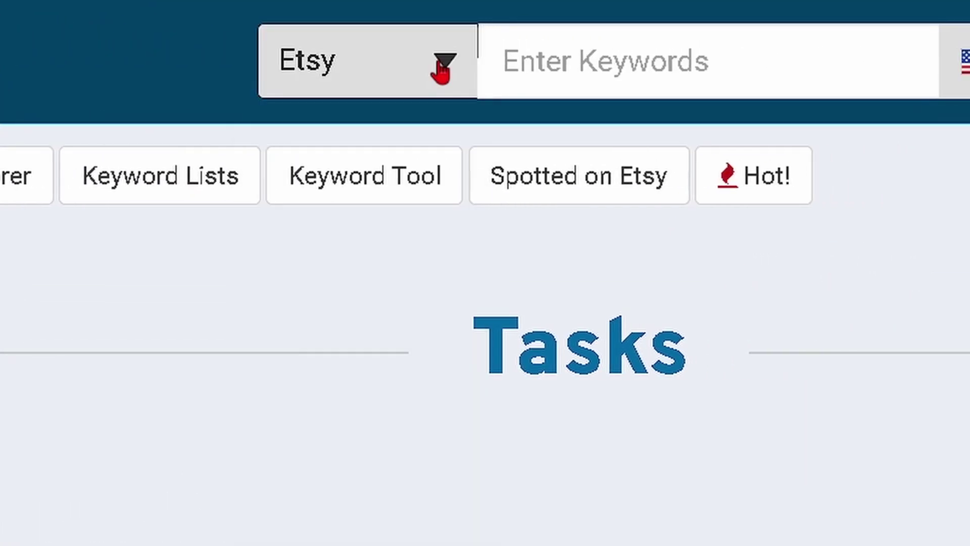
click(579, 88)
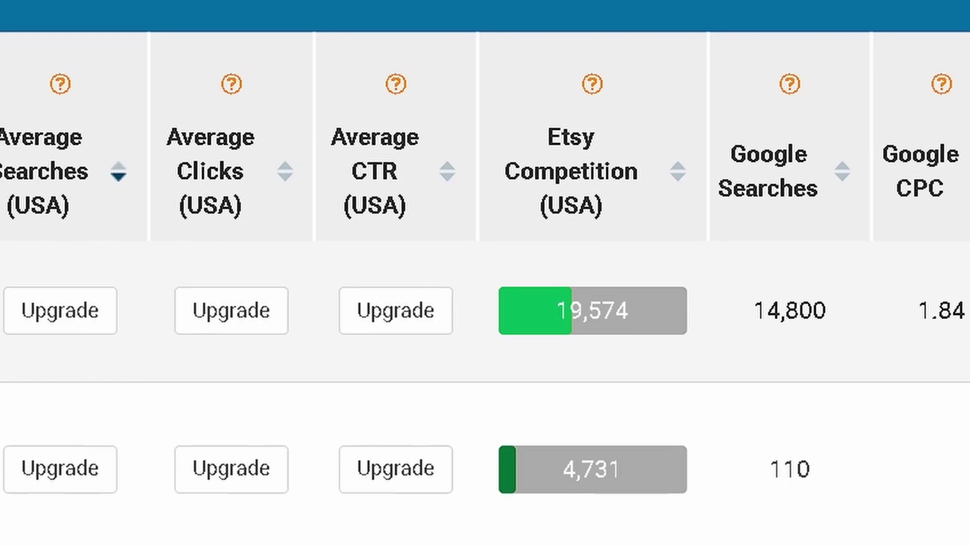
double_click(828, 318)
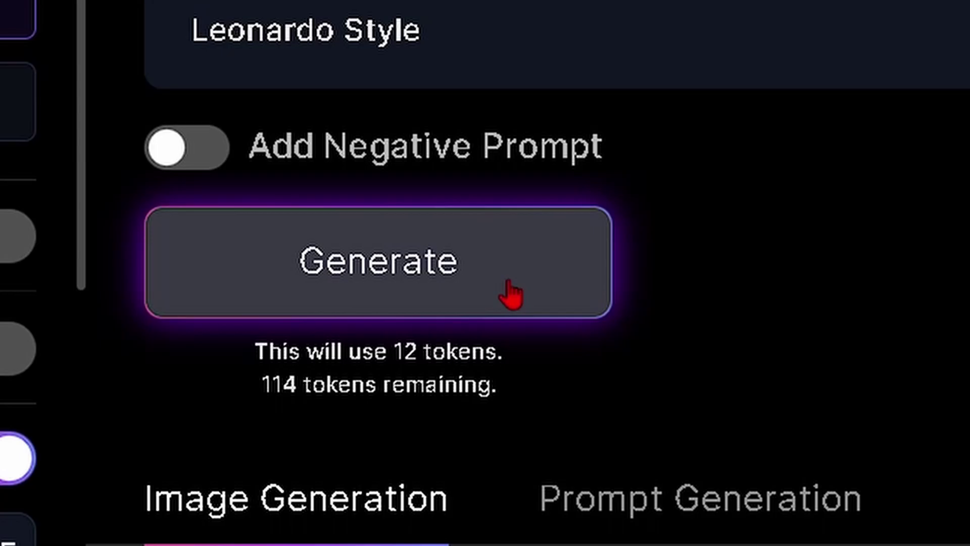
Step: Generate four watercolor sunflower clipart images from the entered prompt
click(511, 294)
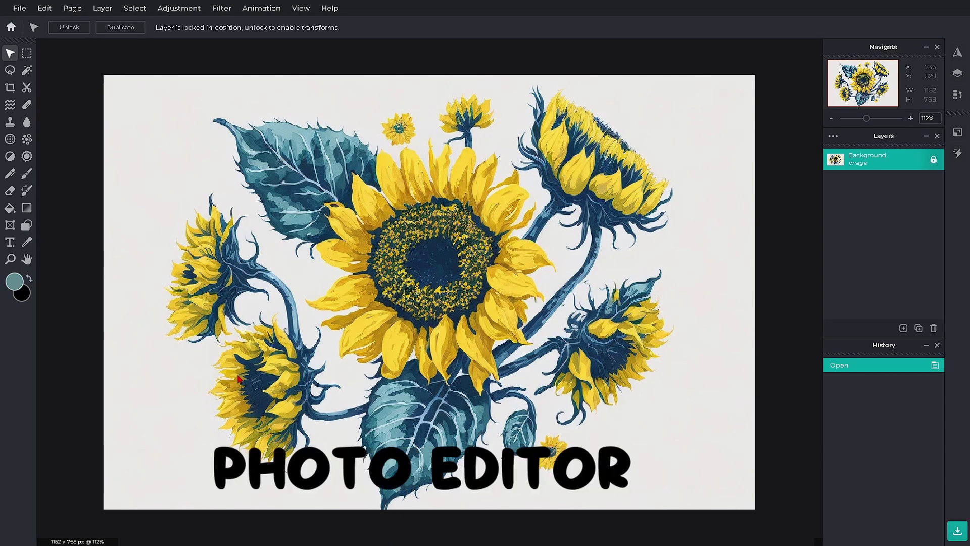
Step: Switch to the Magic Wand tool to select the sunflower image's background by colour
click(27, 71)
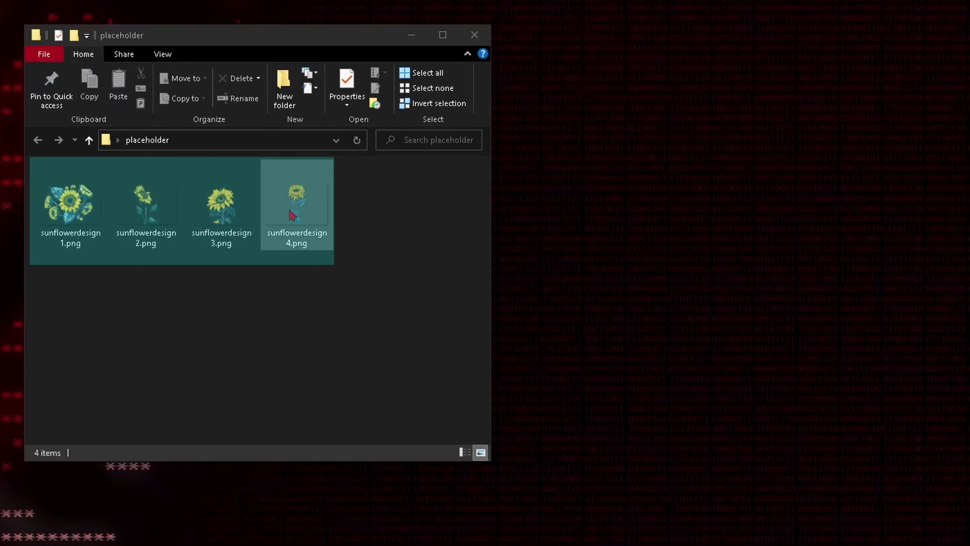
Step: Bring up the desktop context menu to create a new folder for the sunflower pack
right_click(539, 241)
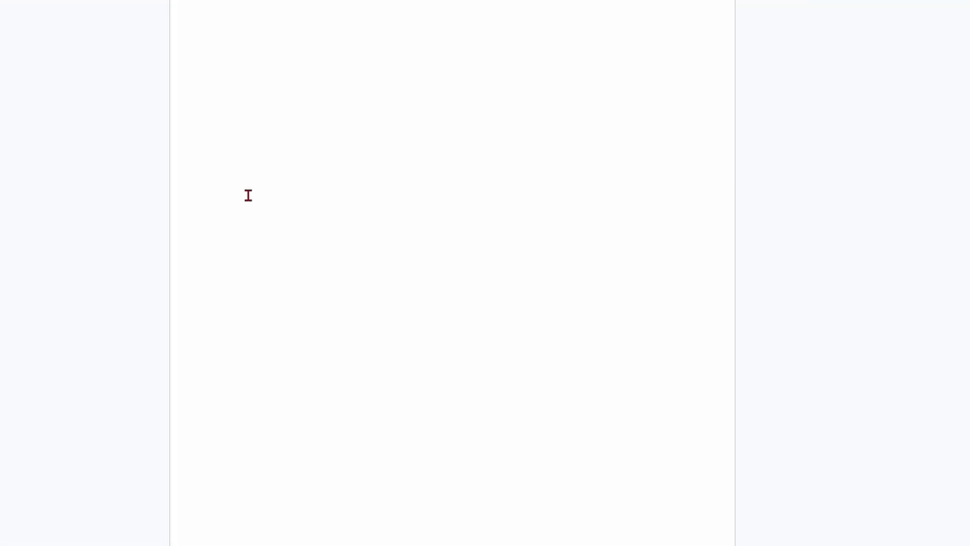
Step: Paste the usage and licensing text into the document and begin downloading it as a PDF
text(Usage and Licensing:  The beauty of this collection lies not just in its visual appeal but also in its versatility! With your purchase, you are granted full personal and commercial use rights. This means you can freely incorporate these images into any project - personal, commercial, or both. Create enchanting invitations, beautiful stationery, stunning wall art, captivating website designs, and so much more!  Please note that while you can use these images widely, you are not permitted to resell the product as it is. The license grants usage rights but does not transfer the ownership of these designs.  By purchasing this product, you agree to comply with these terms of use.)
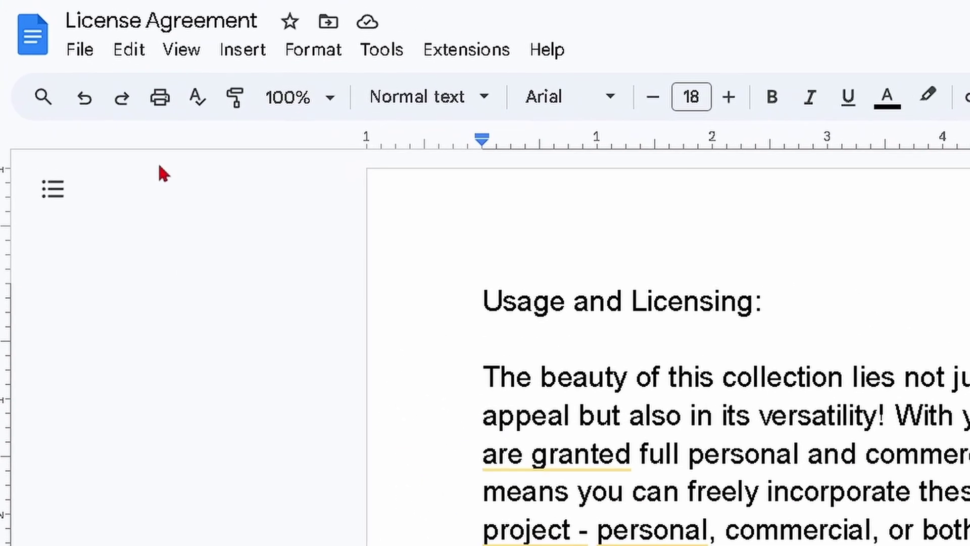
click(80, 48)
mouse_move(237, 325)
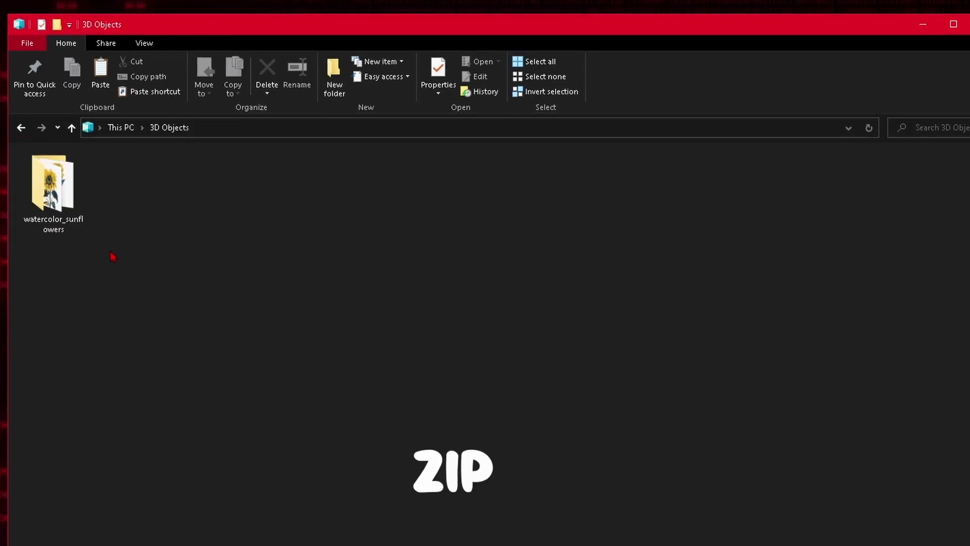
Step: Send the watercolor_sunflowers folder to a compressed (zipped) folder
mouse_move(51, 209)
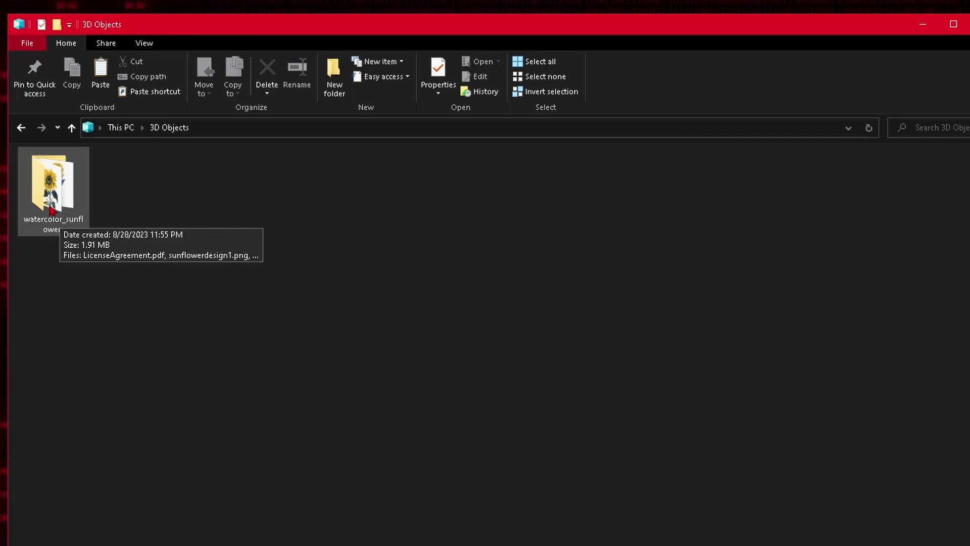
right_click(51, 208)
mouse_move(126, 431)
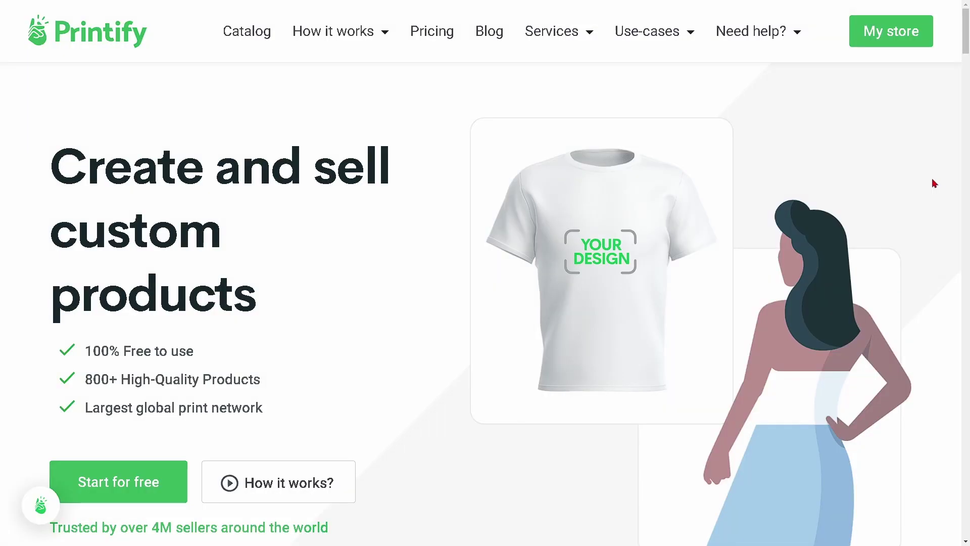
scroll(958, 189, down, 12)
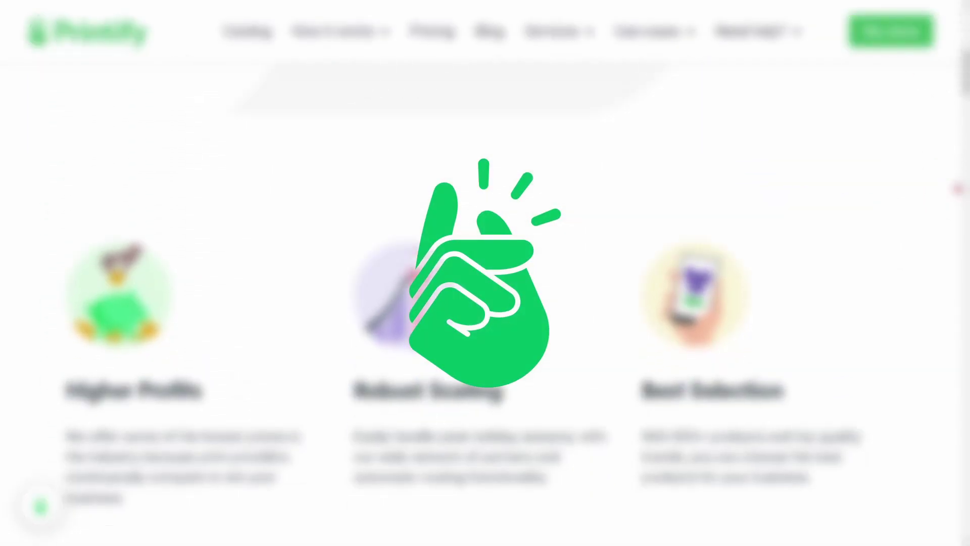
scroll(956, 187, down, 2)
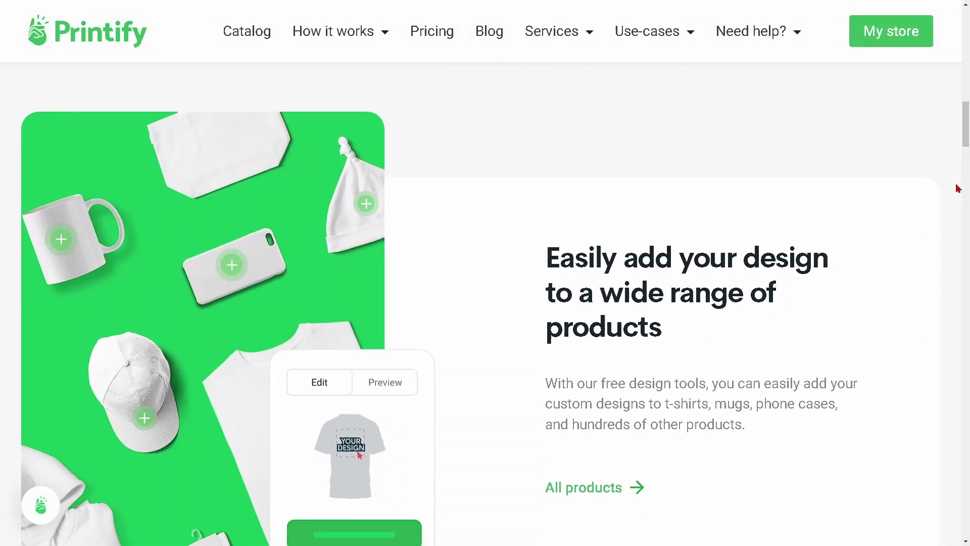